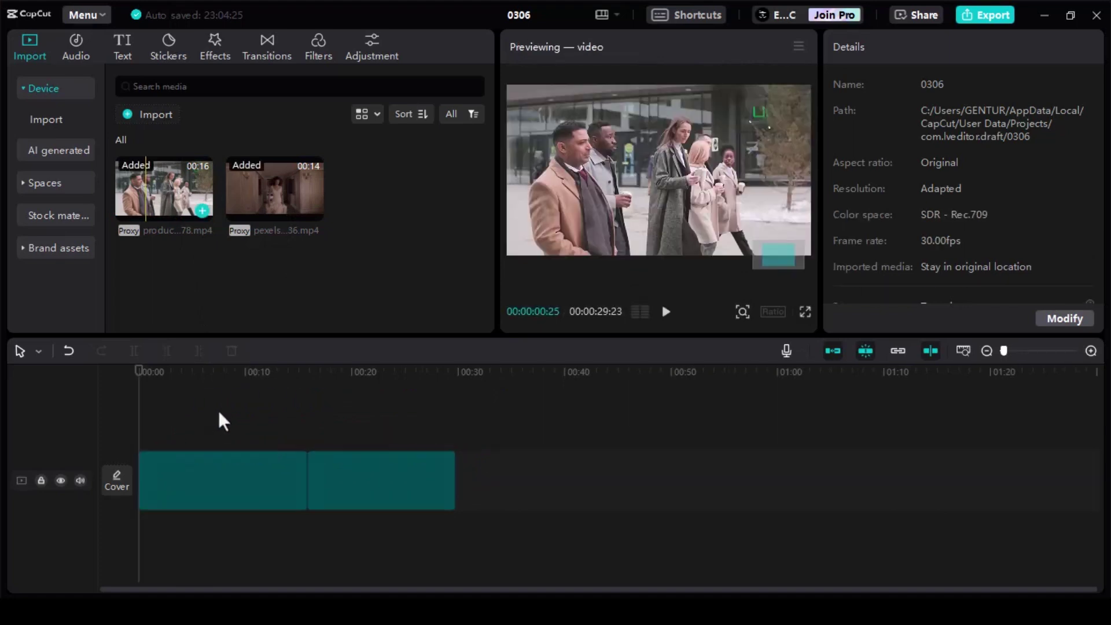
Step: Place a copy of the production ID-4480978.mp4 clip on a track directly above the original
{"action": "left_click", "coordinate": [216, 412]}
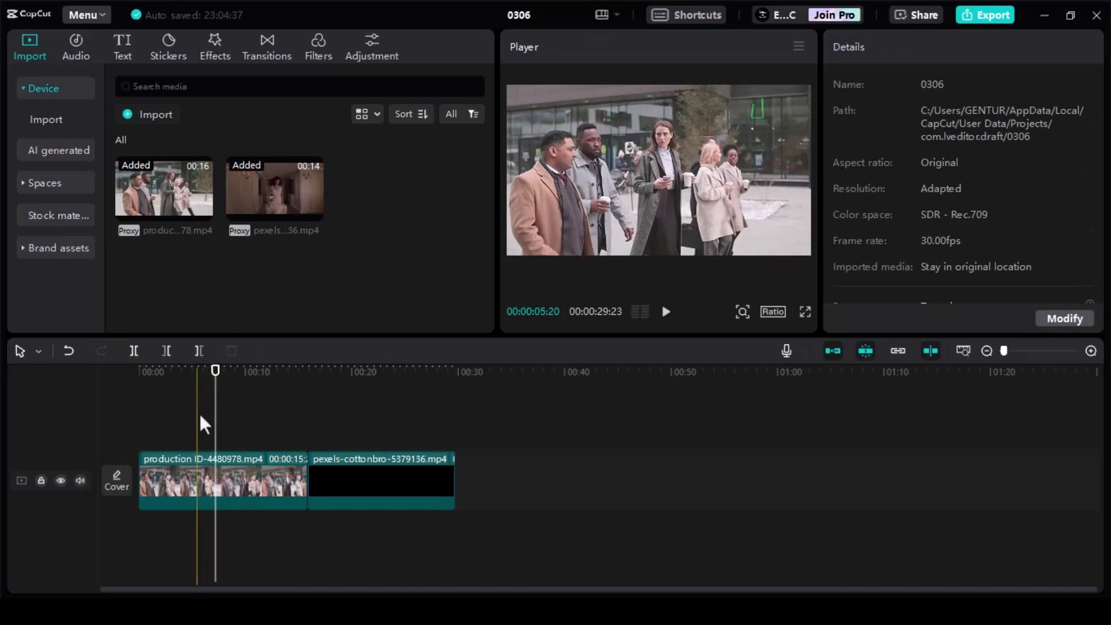
{"action": "left_click", "coordinate": [191, 483]}
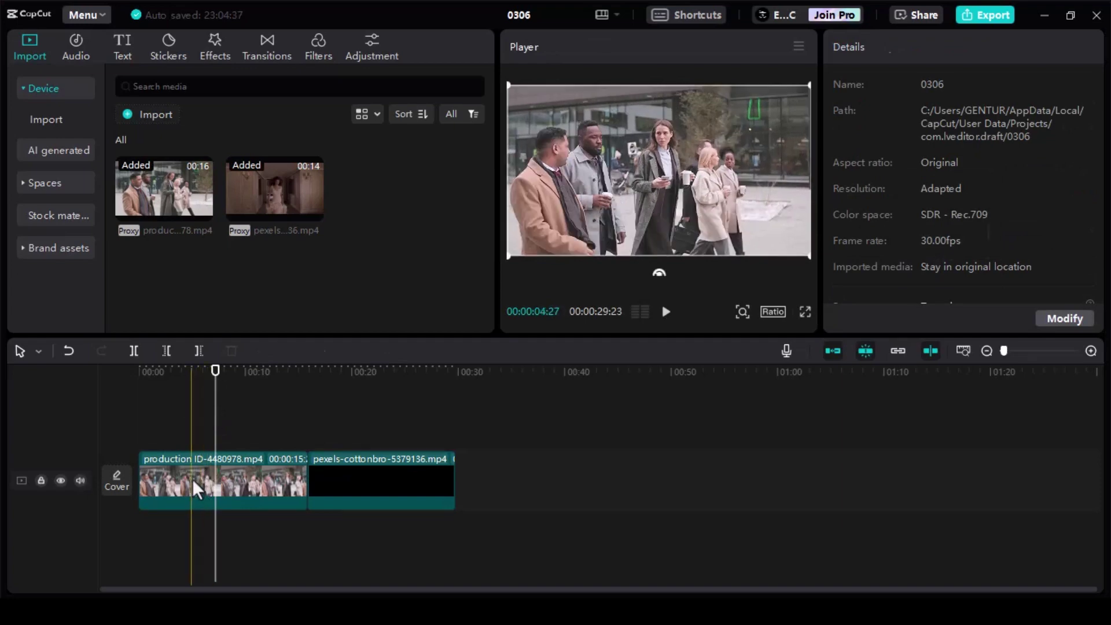
{"action": "left_click_drag", "start_coordinate": [190, 475], "coordinate": [186, 424]}
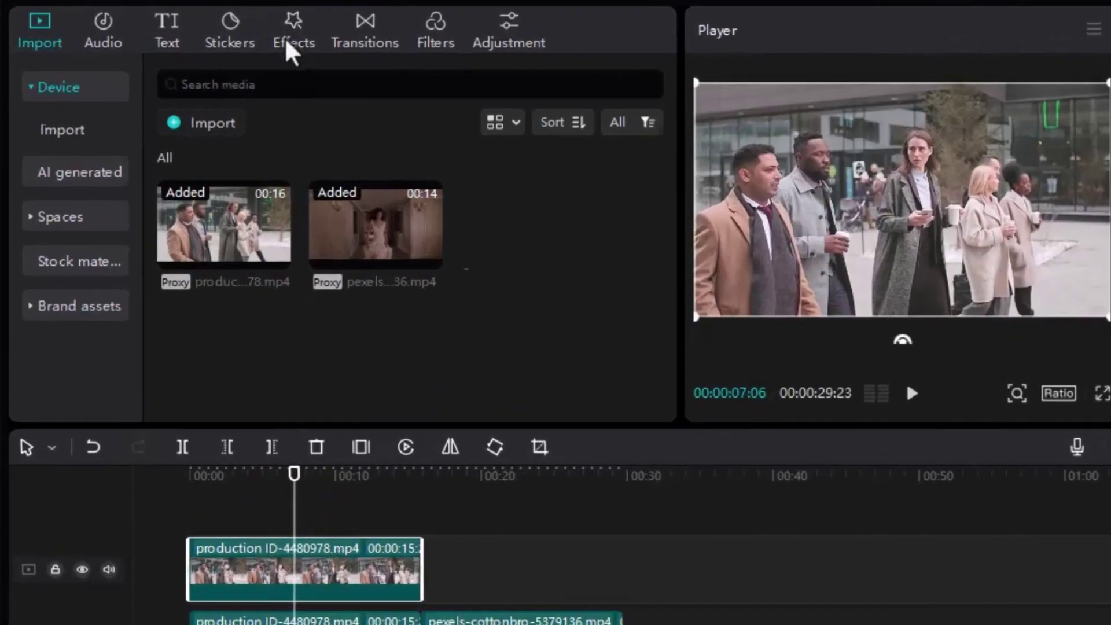
Step: Apply the Blur video effect from the Lens category to the upper copy of the clip
{"action": "left_click", "coordinate": [291, 48]}
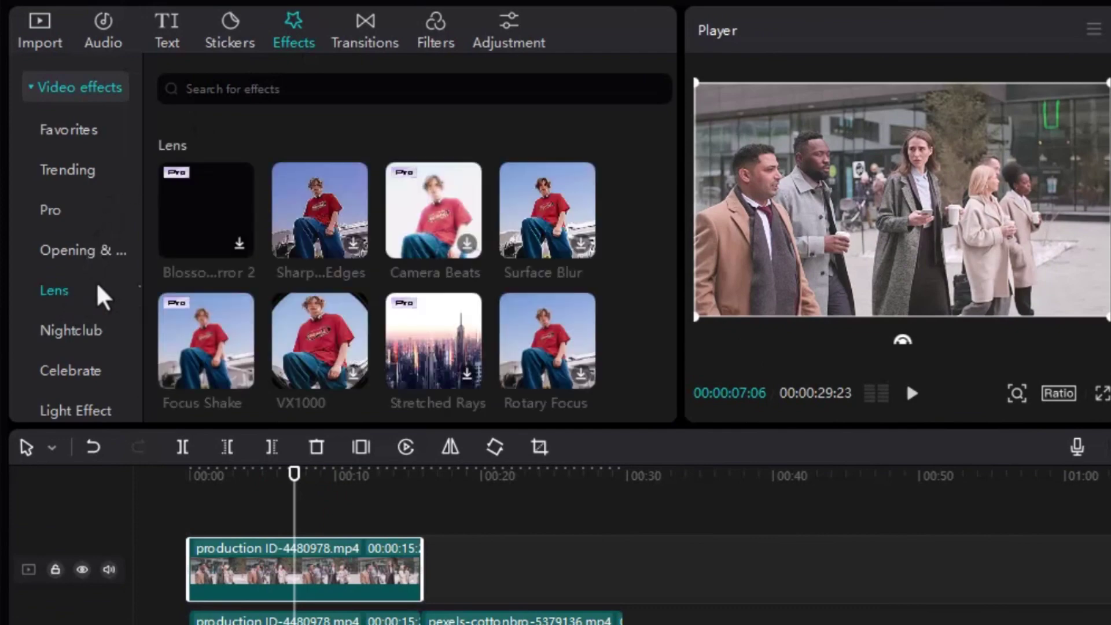
{"action": "scroll", "coordinate": [570, 271], "scroll_direction": "down", "scroll_amount": 2}
{"action": "scroll", "coordinate": [567, 272], "scroll_direction": "down", "scroll_amount": 3}
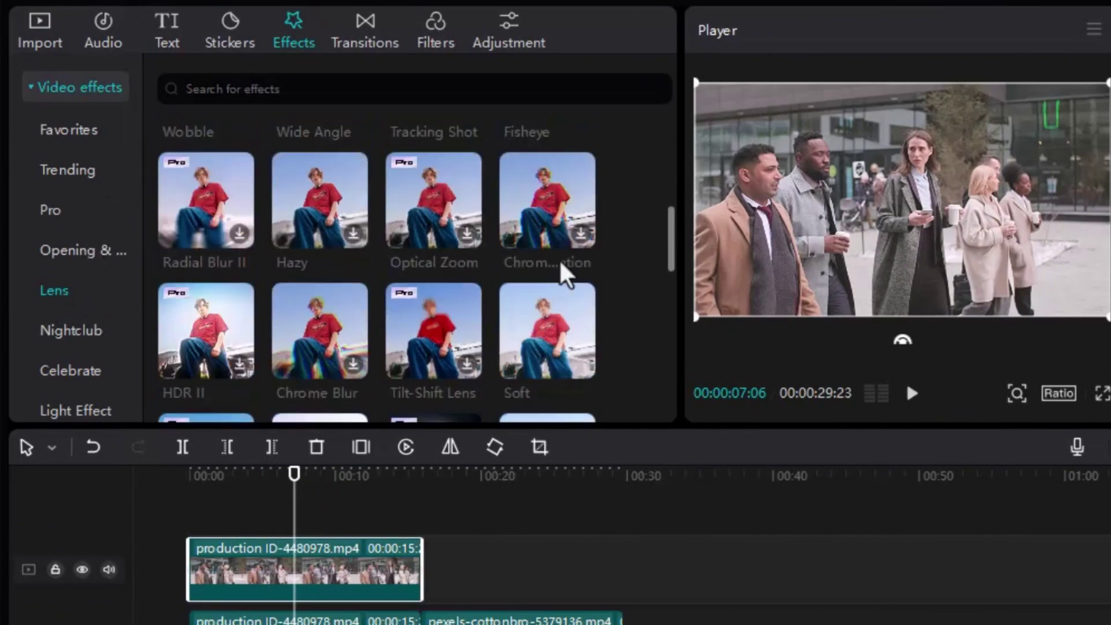
{"action": "scroll", "coordinate": [566, 294], "scroll_direction": "down", "scroll_amount": 5}
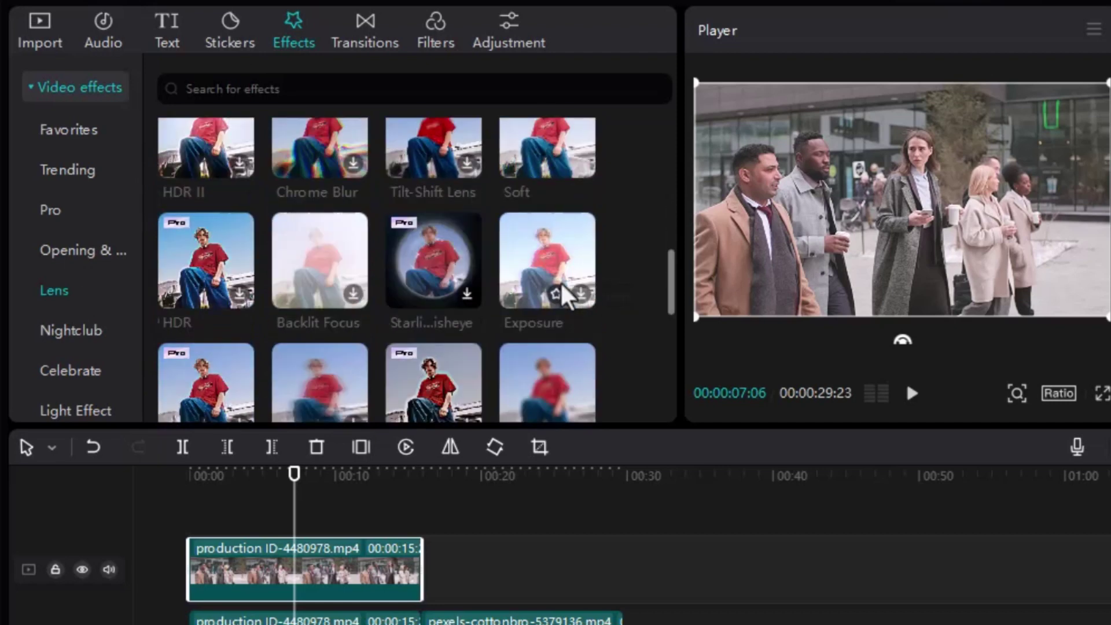
{"action": "mouse_move", "coordinate": [566, 295]}
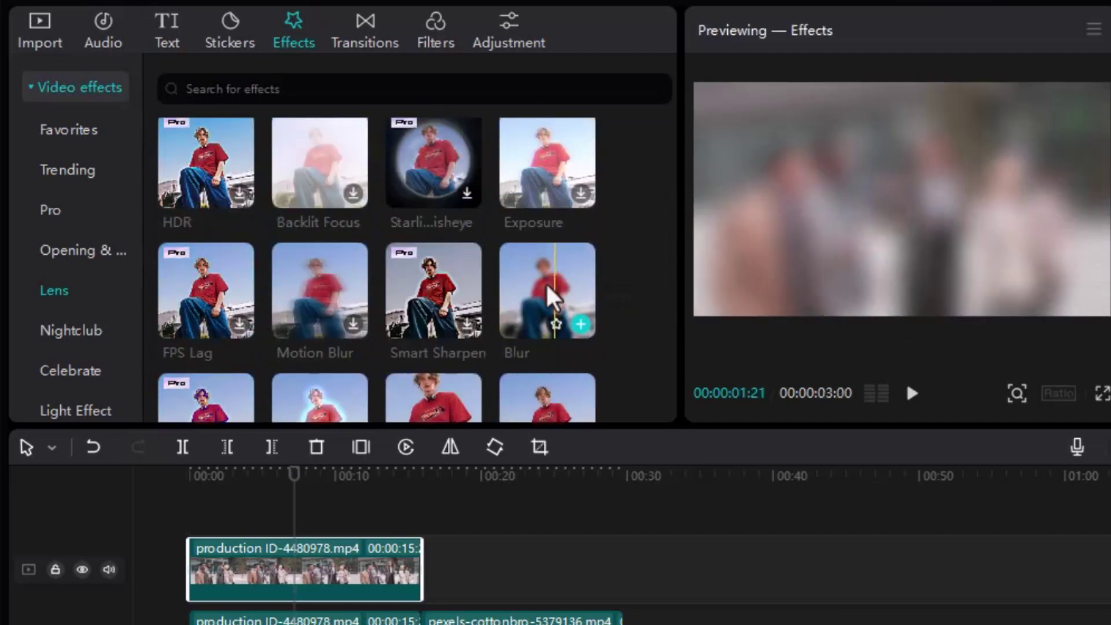
{"action": "left_click_drag", "start_coordinate": [566, 295], "coordinate": [271, 569]}
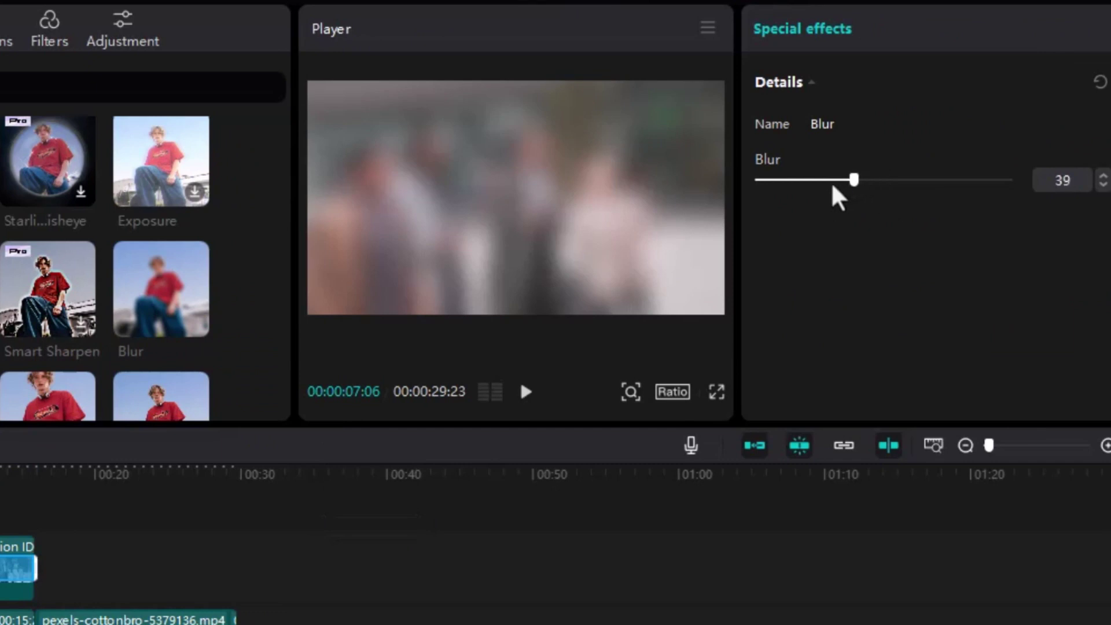
Step: Adjust the strength of the upper clip's Blur effect to 43
{"action": "left_click_drag", "start_coordinate": [813, 187], "coordinate": [806, 186]}
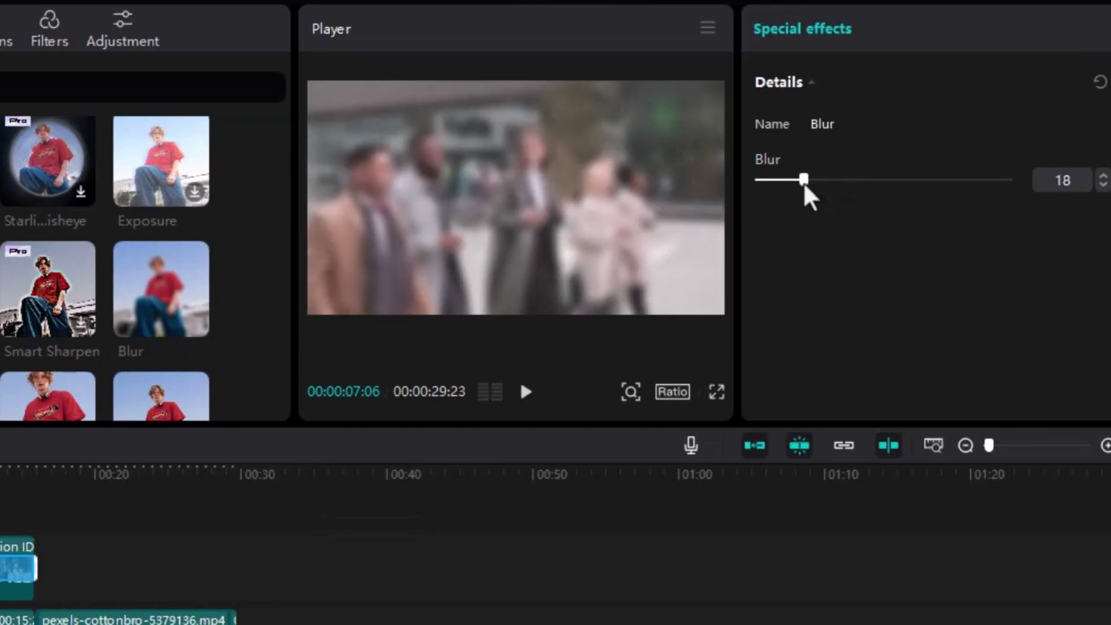
{"action": "left_click_drag", "start_coordinate": [806, 182], "coordinate": [810, 180]}
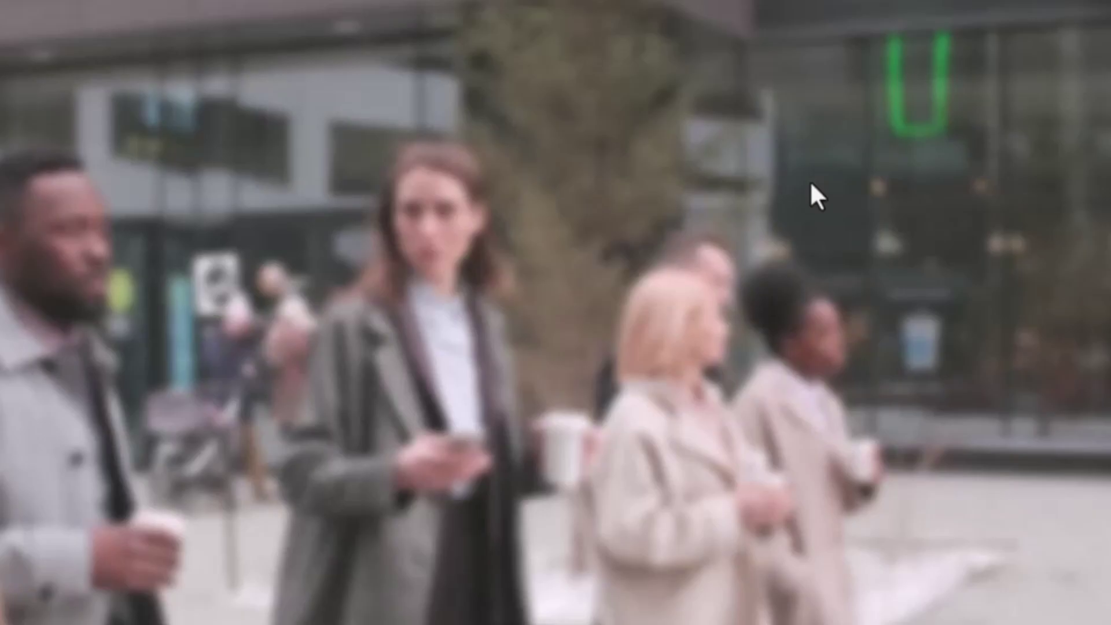
{"action": "left_click_drag", "start_coordinate": [811, 181], "coordinate": [833, 184]}
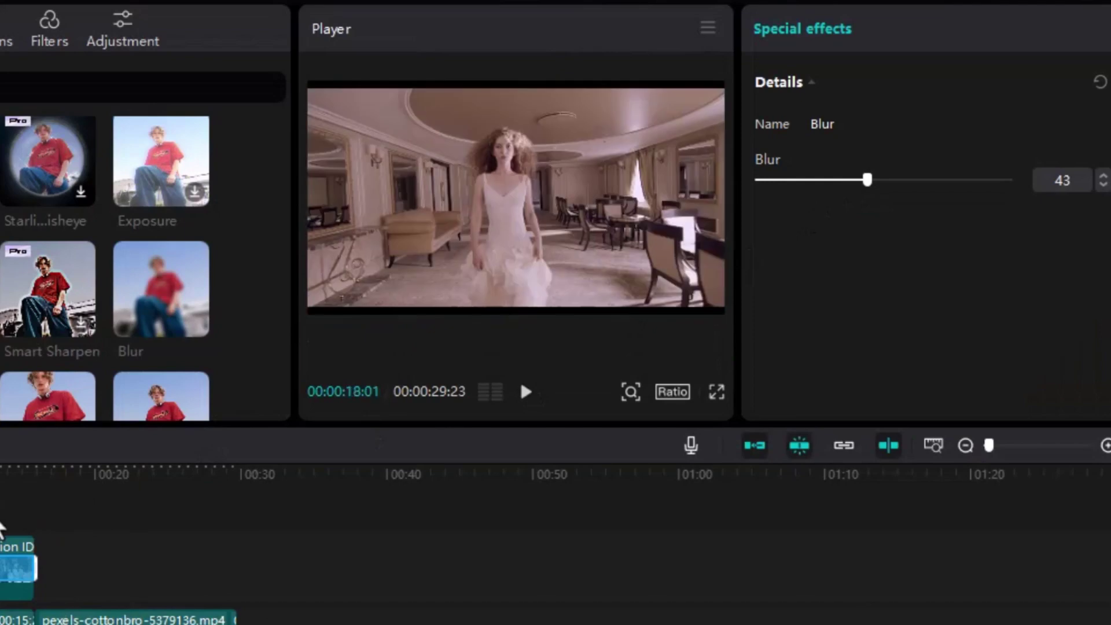
{"action": "left_click", "coordinate": [0, 530]}
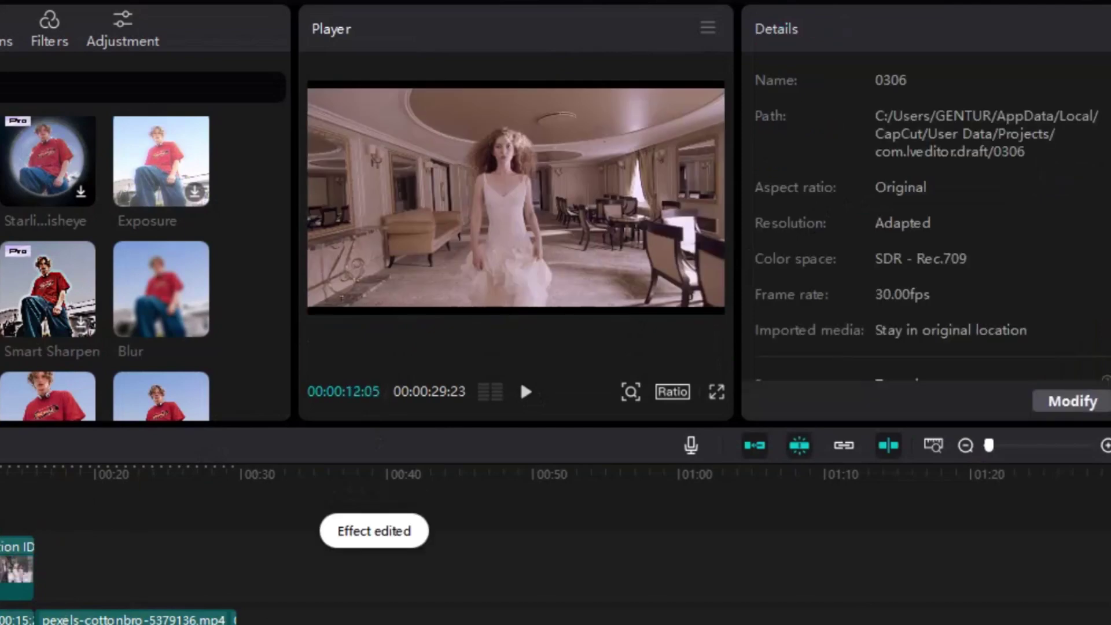
Step: Add a Circle mask to the blurred upper clip
{"action": "left_click", "coordinate": [1, 562]}
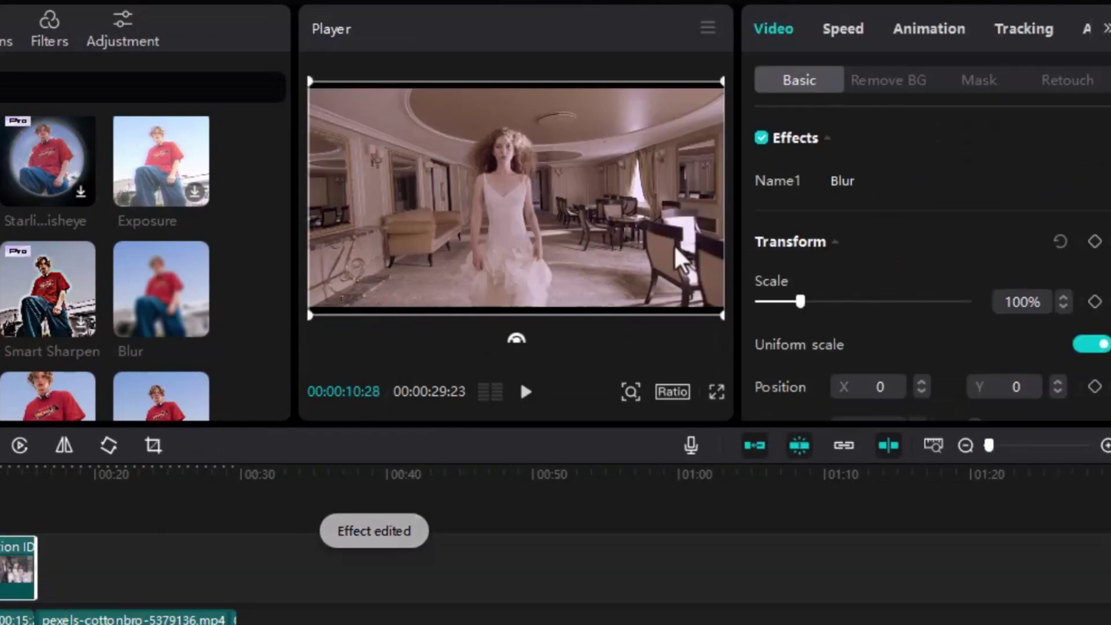
{"action": "left_click", "coordinate": [978, 81]}
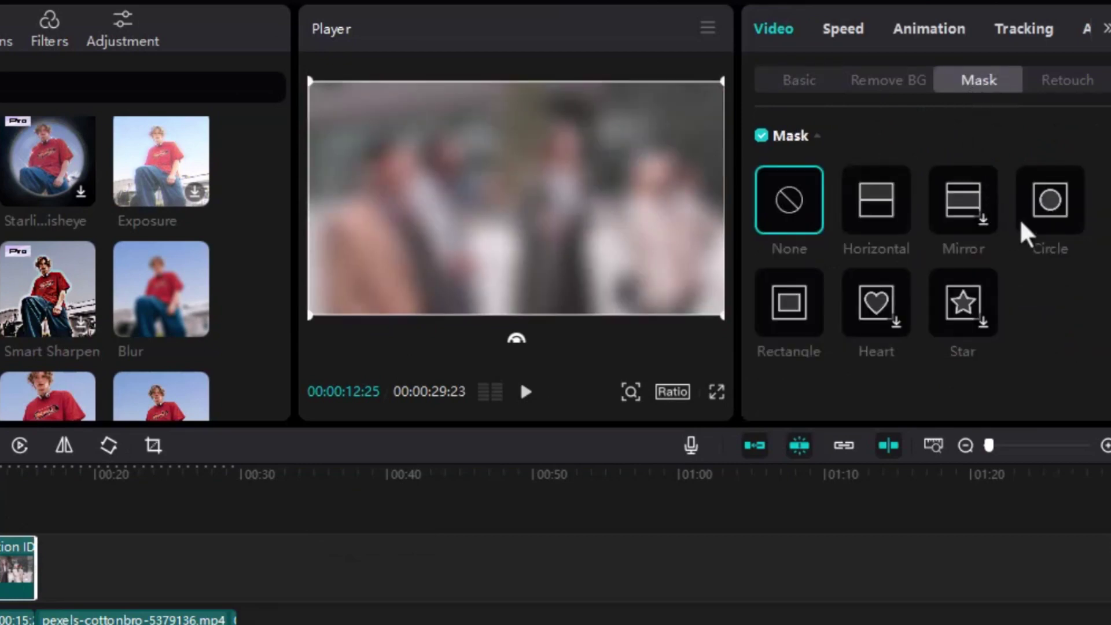
{"action": "left_click", "coordinate": [1052, 211]}
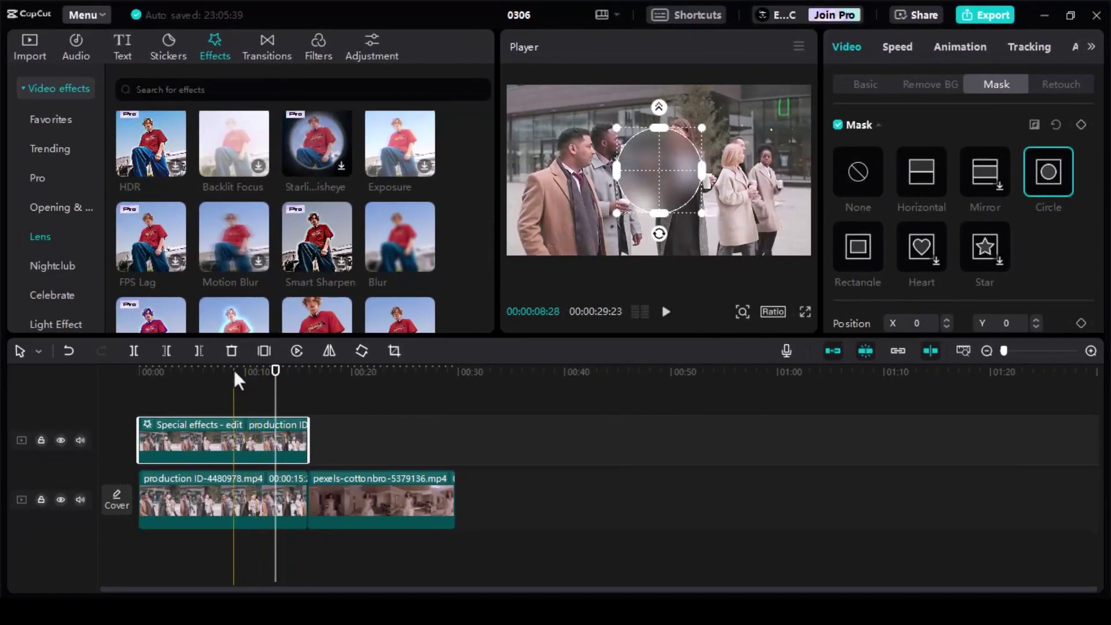
Step: At the clip's start, shrink the circle mask to a head-sized oval over the second man's face at X -334, Y 195, and check it full screen
{"action": "left_click_drag", "start_coordinate": [272, 370], "coordinate": [100, 402]}
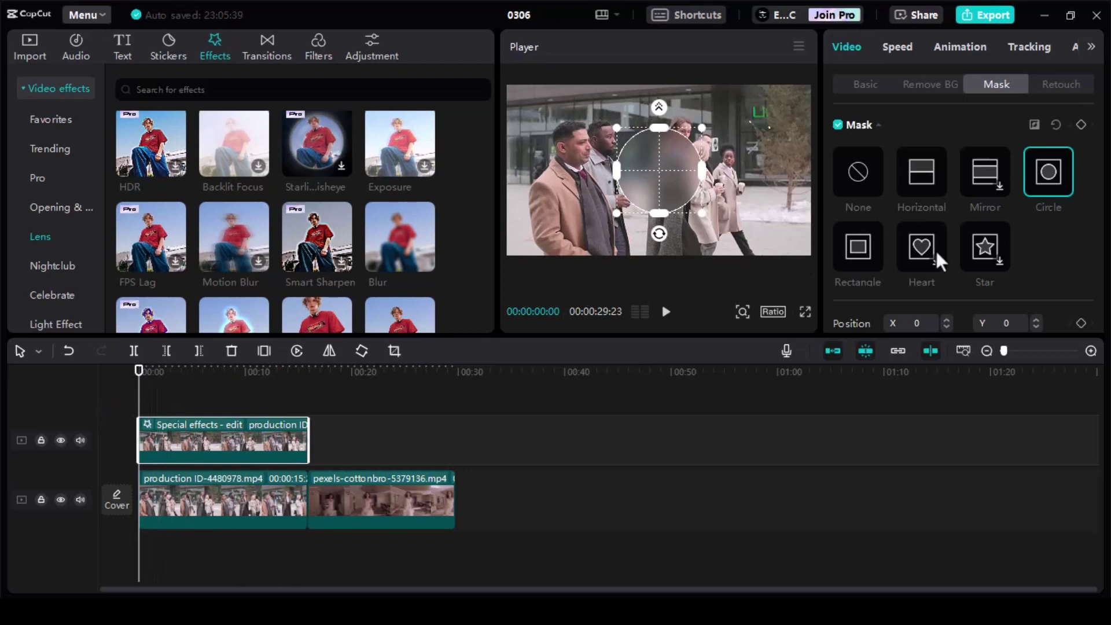
{"action": "left_click_drag", "start_coordinate": [650, 172], "coordinate": [605, 144]}
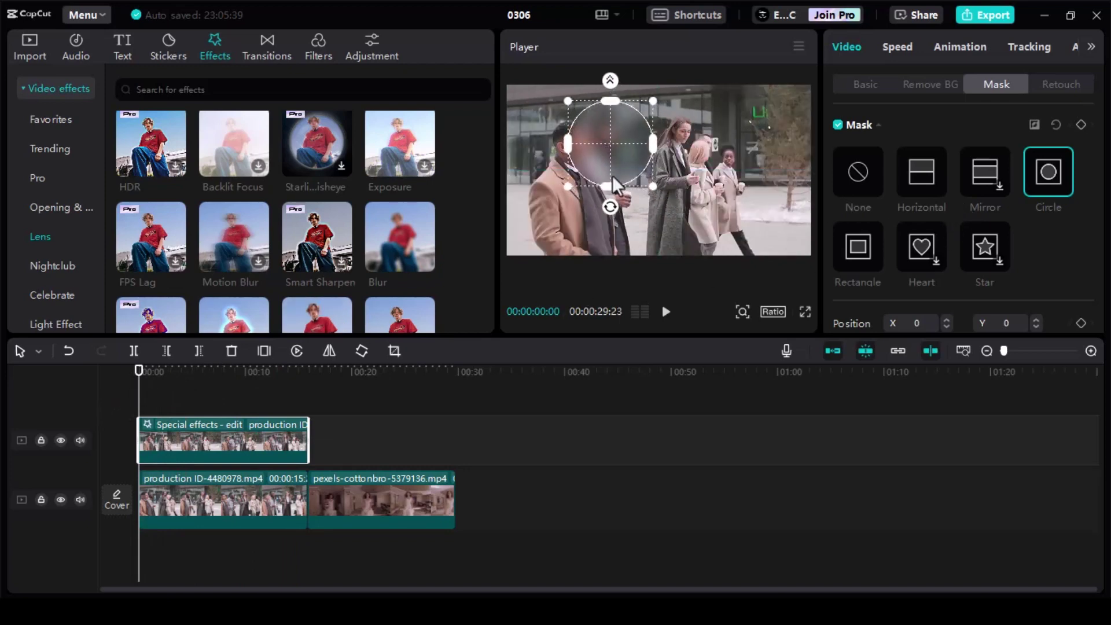
{"action": "left_click_drag", "start_coordinate": [611, 184], "coordinate": [609, 141]}
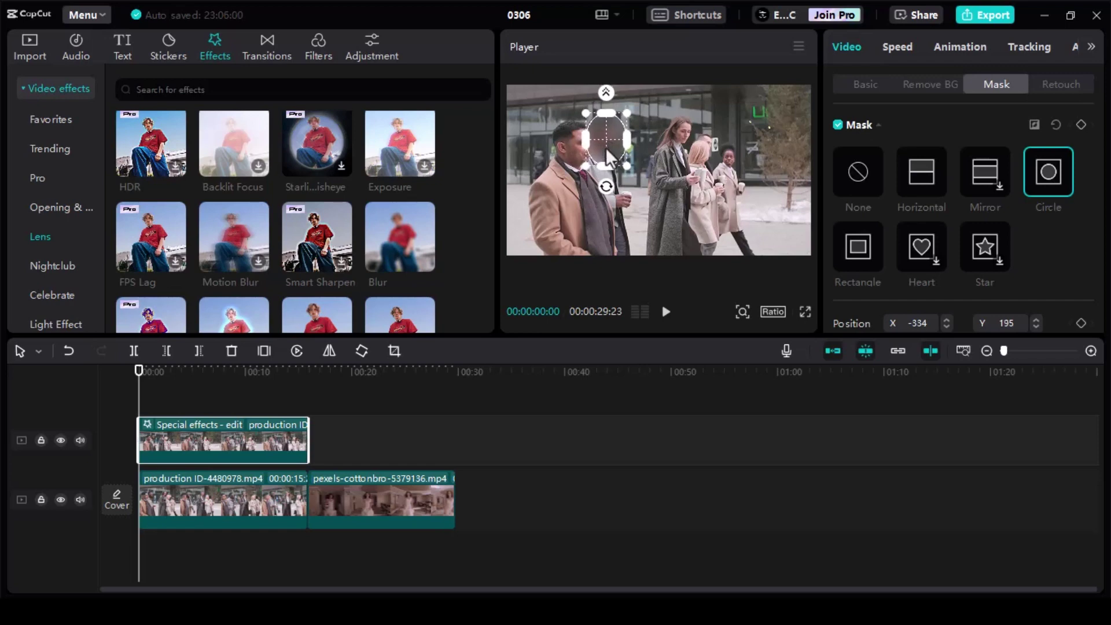
{"action": "scroll", "coordinate": [602, 137], "scroll_direction": "up", "scroll_amount": 5}
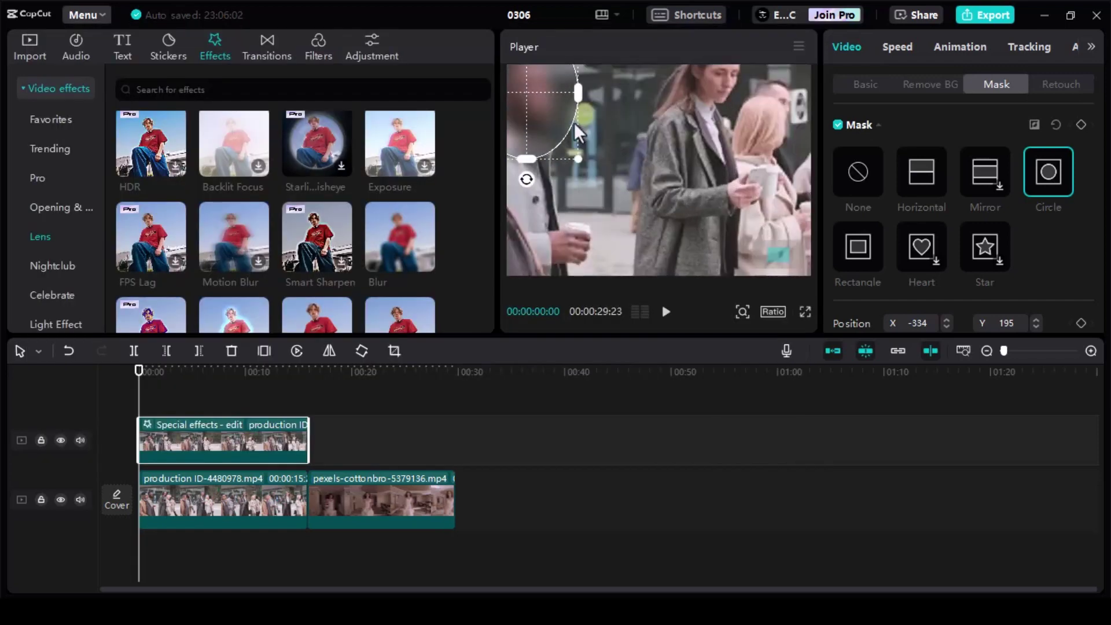
{"action": "scroll", "coordinate": [574, 124], "scroll_direction": "up", "scroll_amount": 3}
{"action": "scroll", "coordinate": [544, 149], "scroll_direction": "left", "scroll_amount": 2}
{"action": "key", "text": "ctrl+shift+f"}
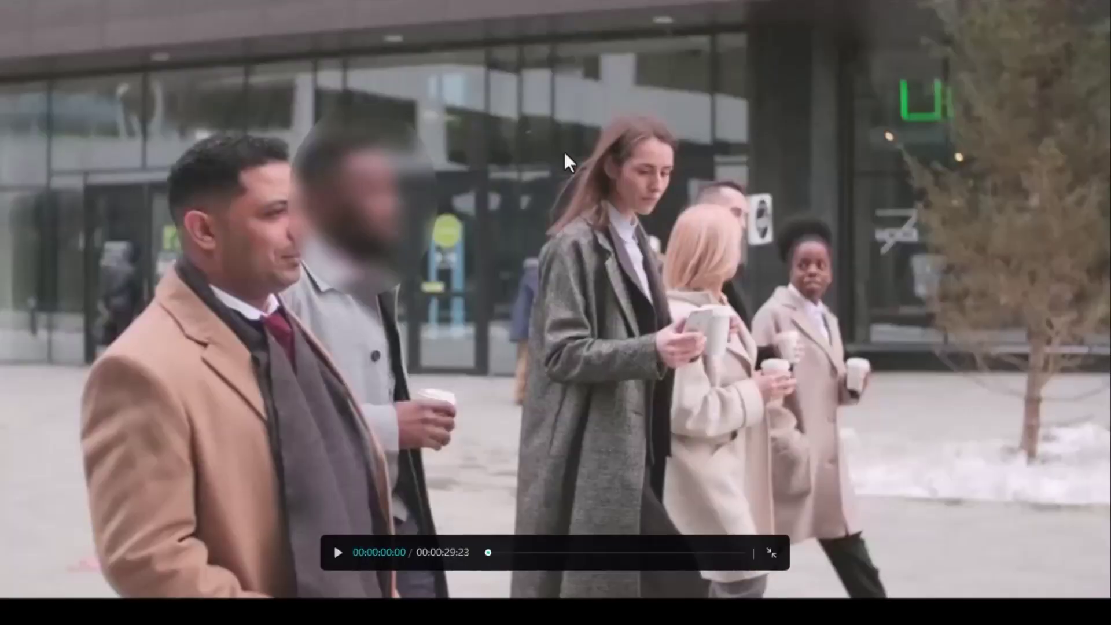
{"action": "key", "text": "Escape"}
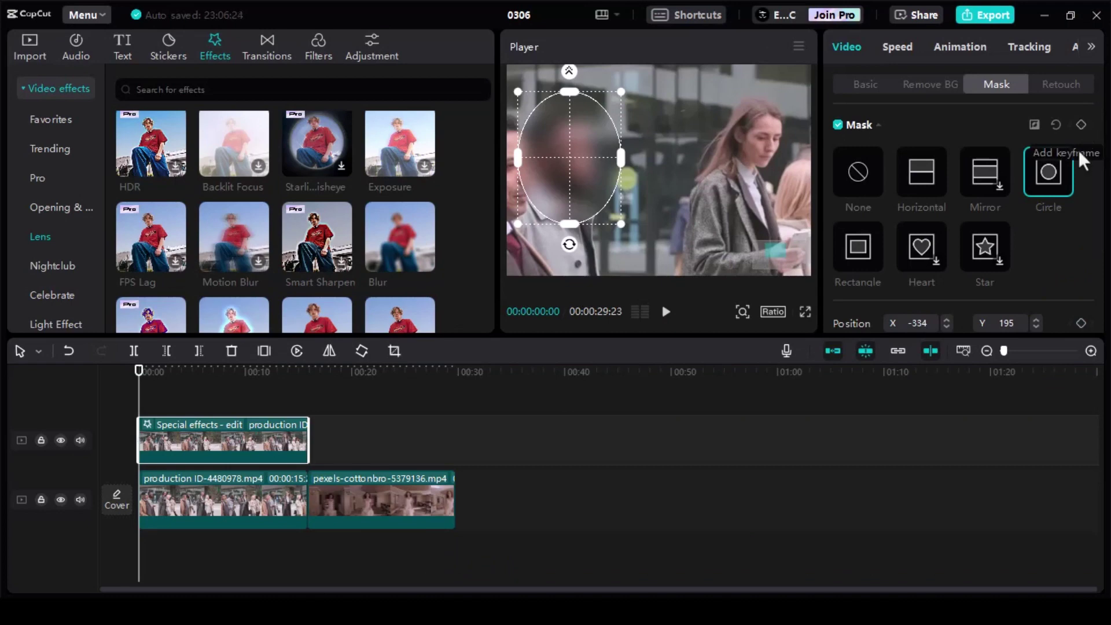
Step: Keyframe the mask at the clip's start and shift it to X -385, Y 228 at 00:00:00:23 to follow the face
{"action": "scroll", "coordinate": [1077, 197], "scroll_direction": "down", "scroll_amount": 3}
{"action": "scroll", "coordinate": [1080, 191], "scroll_direction": "up", "scroll_amount": 3}
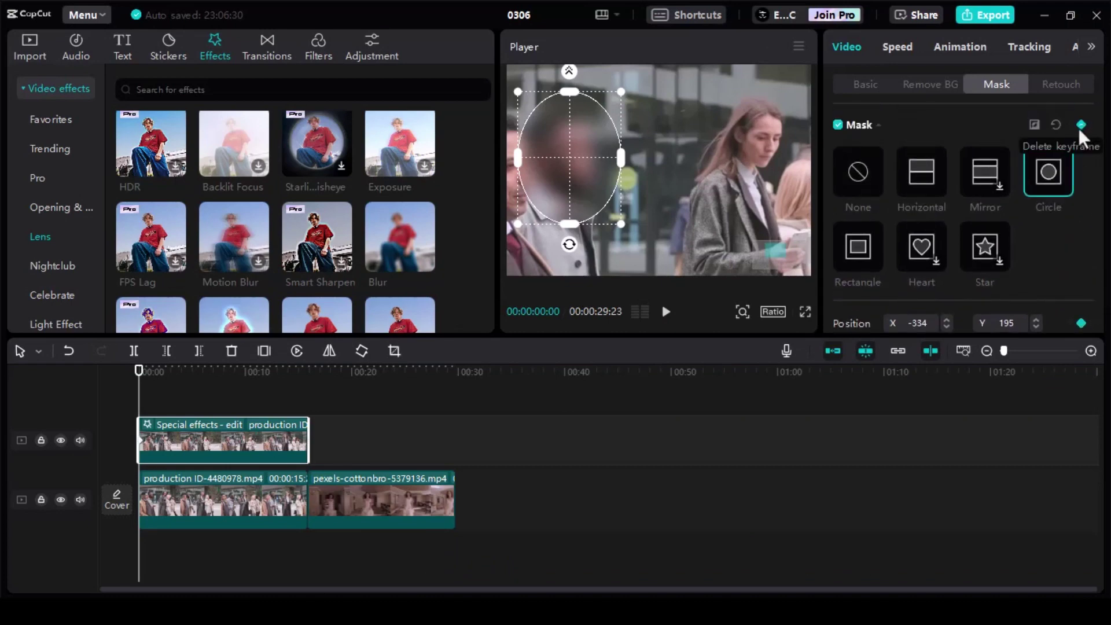
{"action": "left_click", "coordinate": [146, 367]}
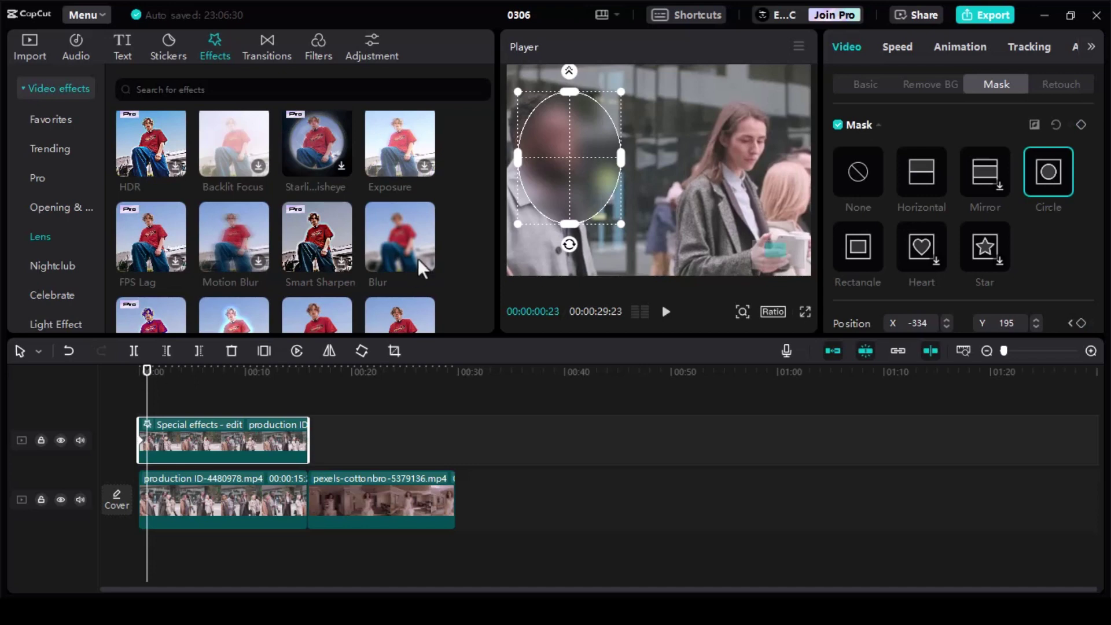
{"action": "left_click_drag", "start_coordinate": [583, 183], "coordinate": [569, 178]}
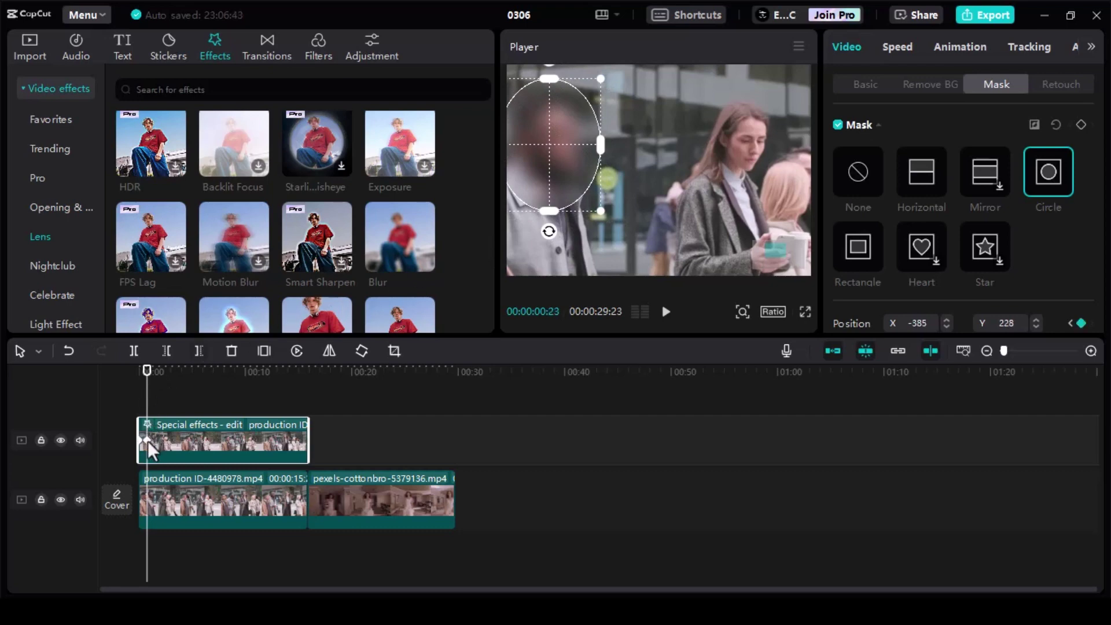
Step: At 00:00:01:20, move the mask back over the man's face at X -461, Y 245
{"action": "scroll", "coordinate": [147, 445], "scroll_direction": "up", "scroll_amount": 5, "text": "ctrl"}
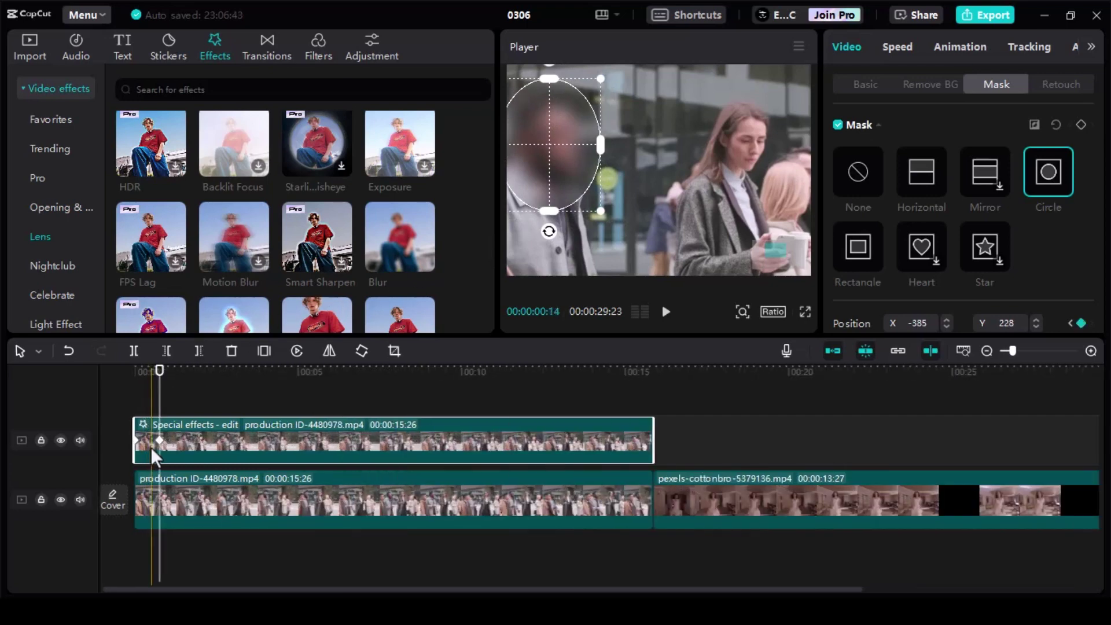
{"action": "scroll", "coordinate": [150, 447], "scroll_direction": "up", "scroll_amount": 2, "text": "ctrl"}
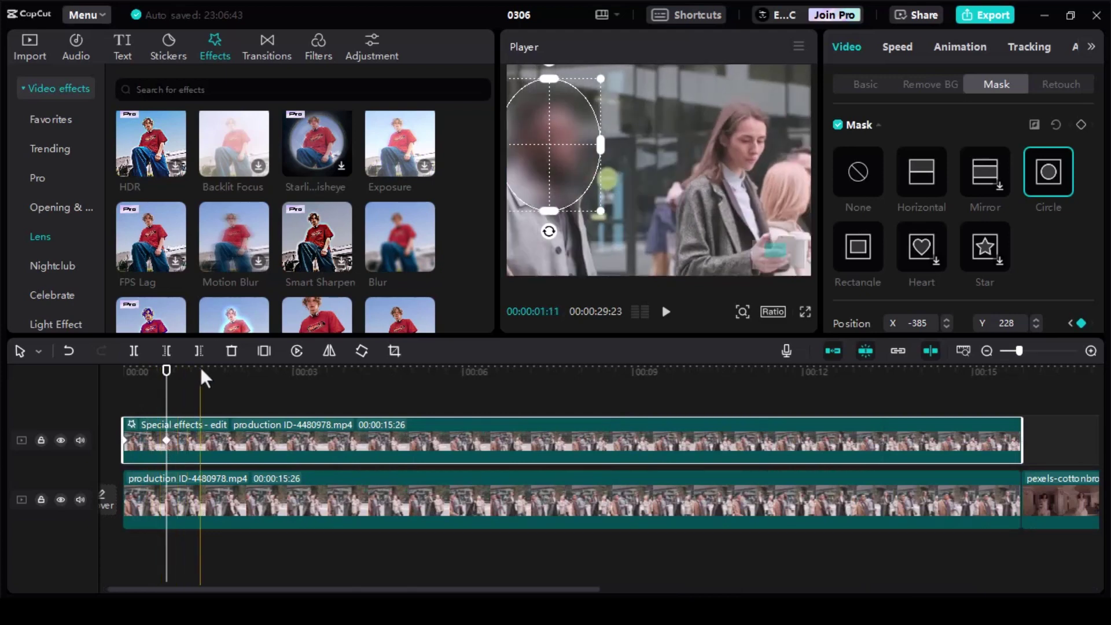
{"action": "left_click_drag", "start_coordinate": [201, 379], "coordinate": [245, 389]}
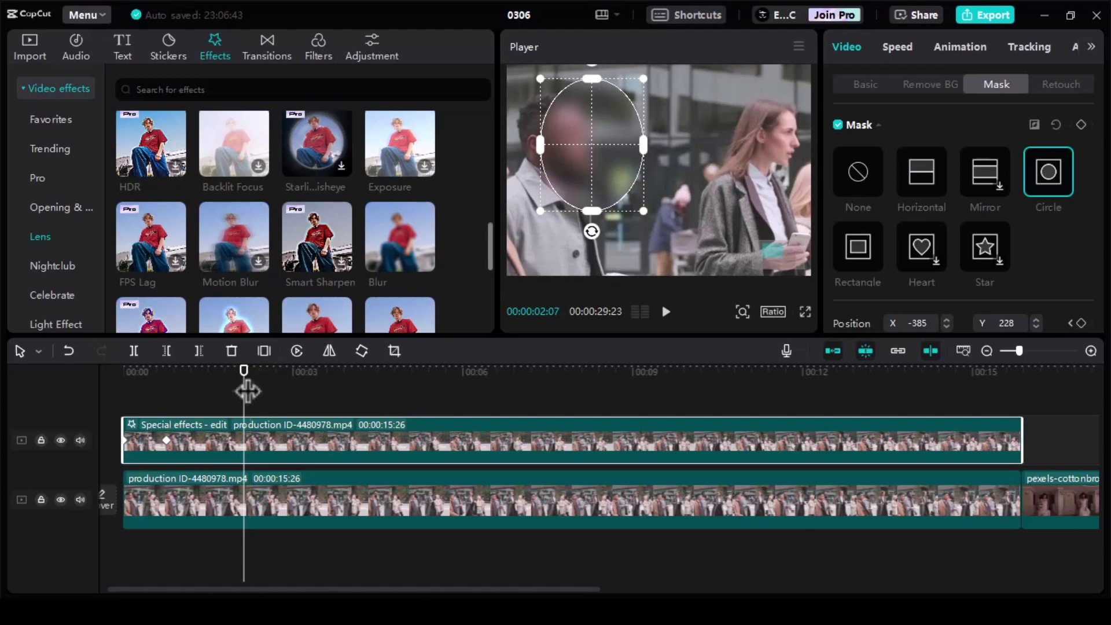
{"action": "left_click_drag", "start_coordinate": [243, 388], "coordinate": [218, 383]}
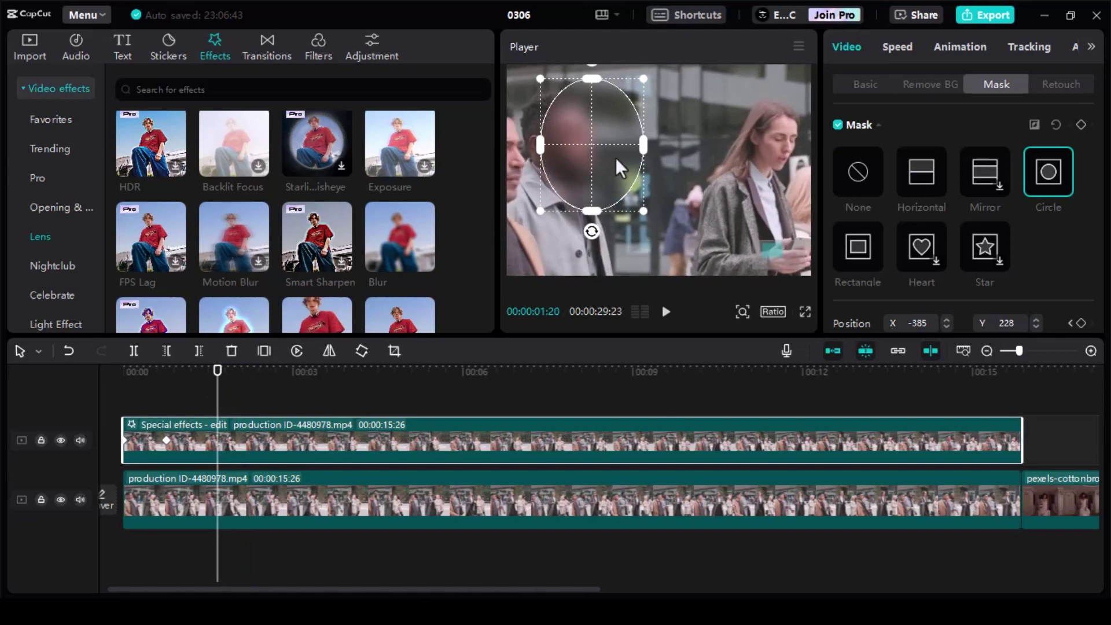
{"action": "left_click_drag", "start_coordinate": [602, 158], "coordinate": [572, 151]}
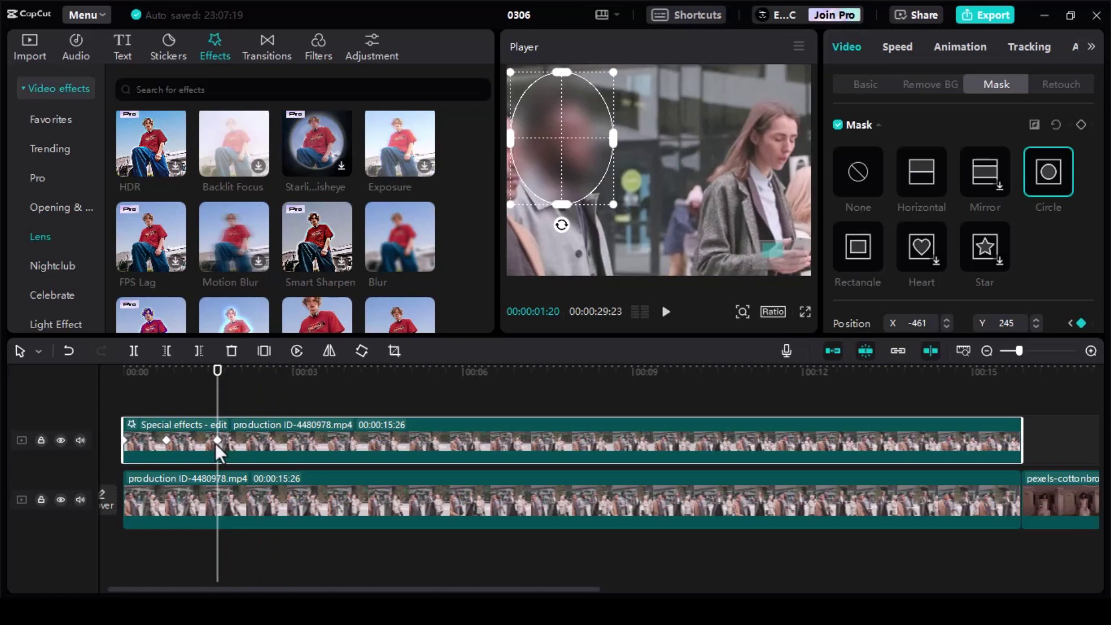
Step: Re-centre the mask on the man's face at 00:00:04:29 and again at about 5.7 seconds, ending at X -426, Y 202
{"action": "left_click", "coordinate": [263, 373]}
{"action": "left_click_drag", "start_coordinate": [280, 370], "coordinate": [404, 370]}
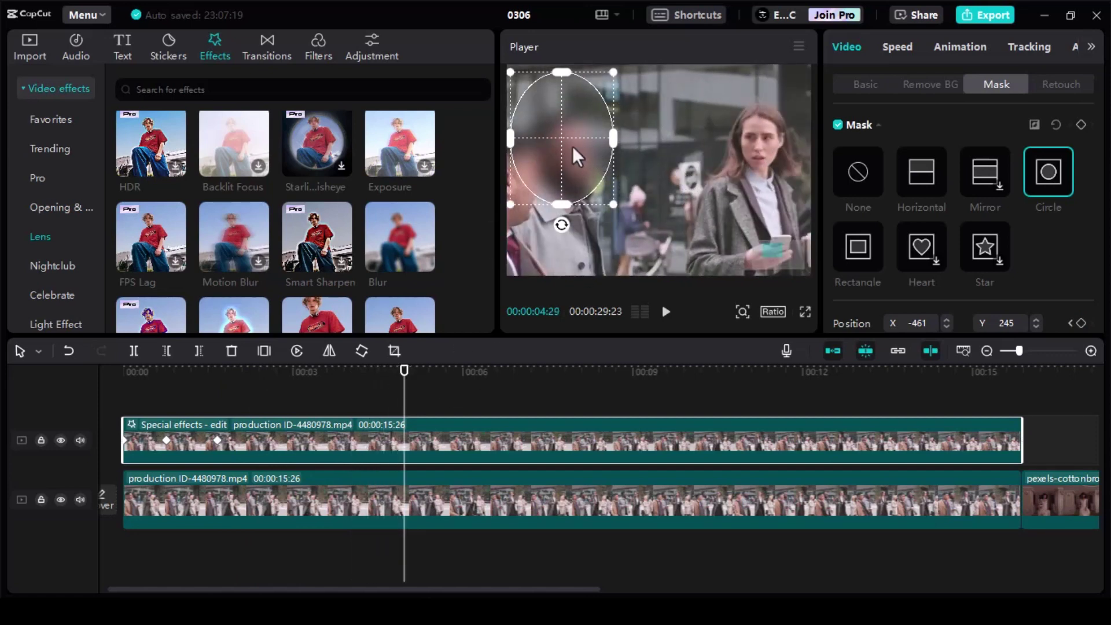
{"action": "left_click_drag", "start_coordinate": [572, 146], "coordinate": [576, 156]}
{"action": "left_click_drag", "start_coordinate": [404, 371], "coordinate": [444, 370]}
{"action": "left_click_drag", "start_coordinate": [596, 161], "coordinate": [603, 163]}
Step: Re-centre the mask on the man's face at 00:00:07:14 and at about 8.7 seconds, ending at X -317, Y 193
{"action": "left_click_drag", "start_coordinate": [444, 370], "coordinate": [546, 369]}
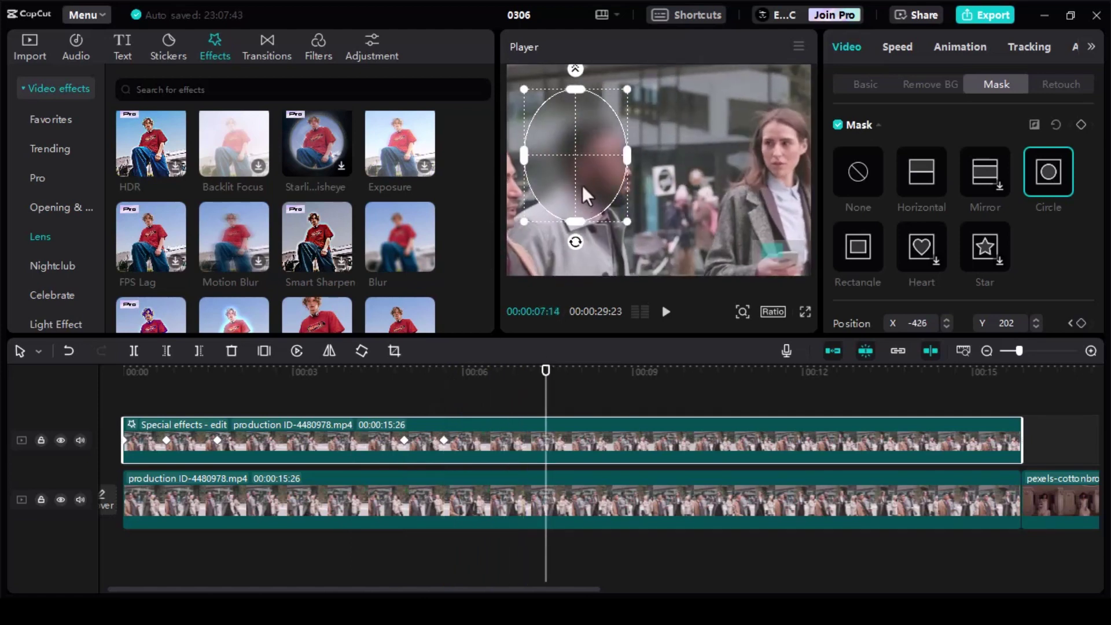
{"action": "left_click_drag", "start_coordinate": [582, 185], "coordinate": [601, 190]}
{"action": "left_click_drag", "start_coordinate": [545, 370], "coordinate": [614, 372]}
{"action": "left_click_drag", "start_coordinate": [602, 180], "coordinate": [627, 178]}
Step: Move the mask to X -348, Y 195 just before 11 seconds and advance the playhead to about 14 seconds
{"action": "left_click_drag", "start_coordinate": [614, 370], "coordinate": [726, 364]}
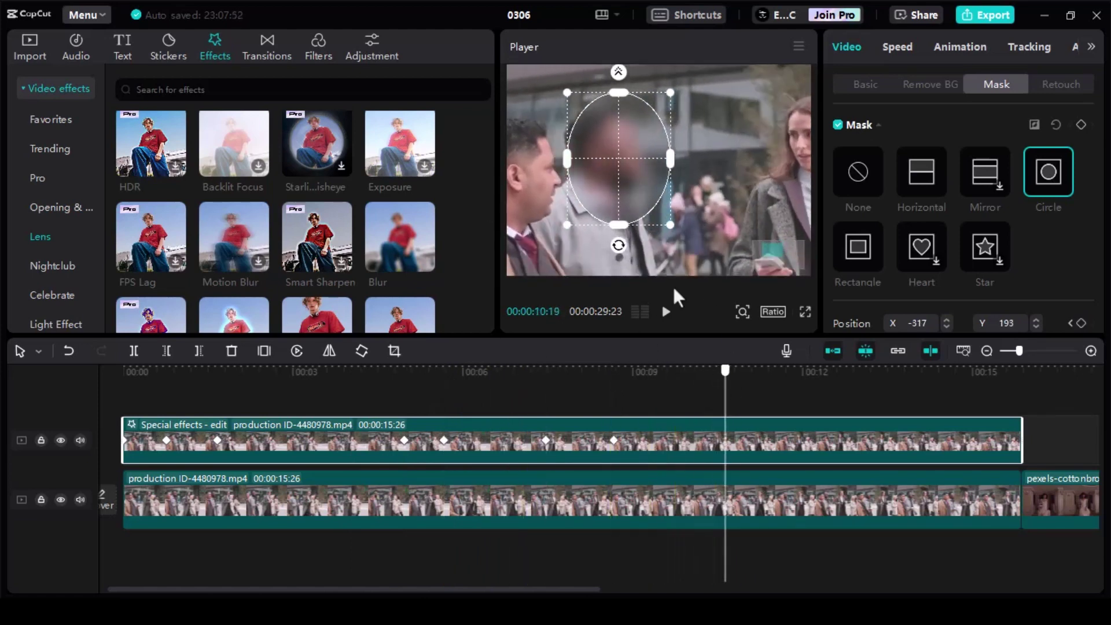
{"action": "left_click_drag", "start_coordinate": [628, 182], "coordinate": [616, 182]}
{"action": "left_click_drag", "start_coordinate": [733, 372], "coordinate": [935, 365]}
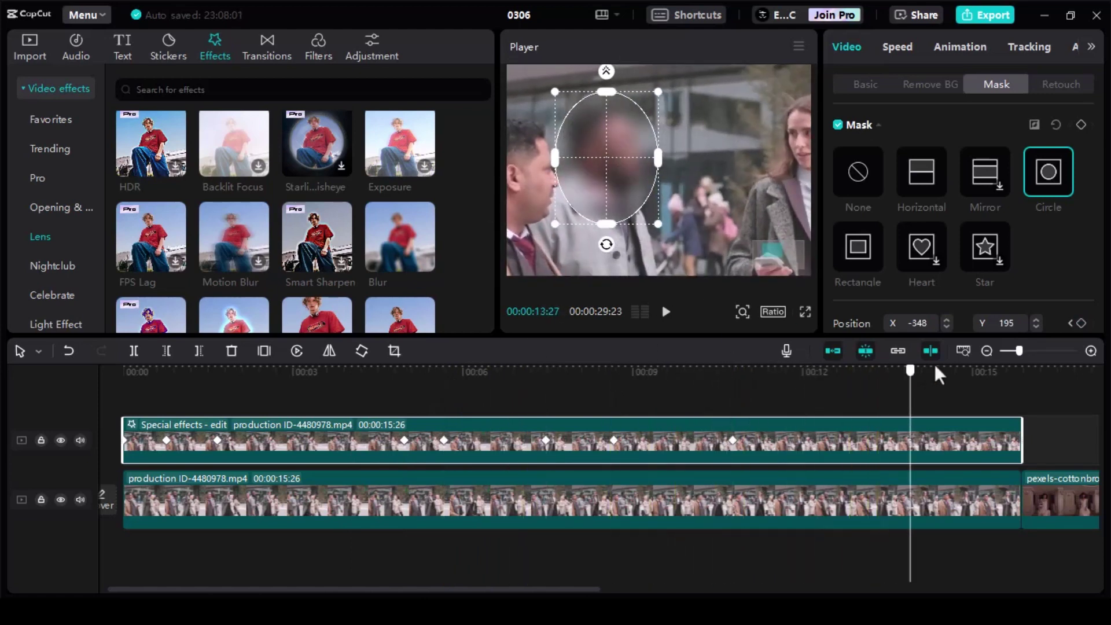